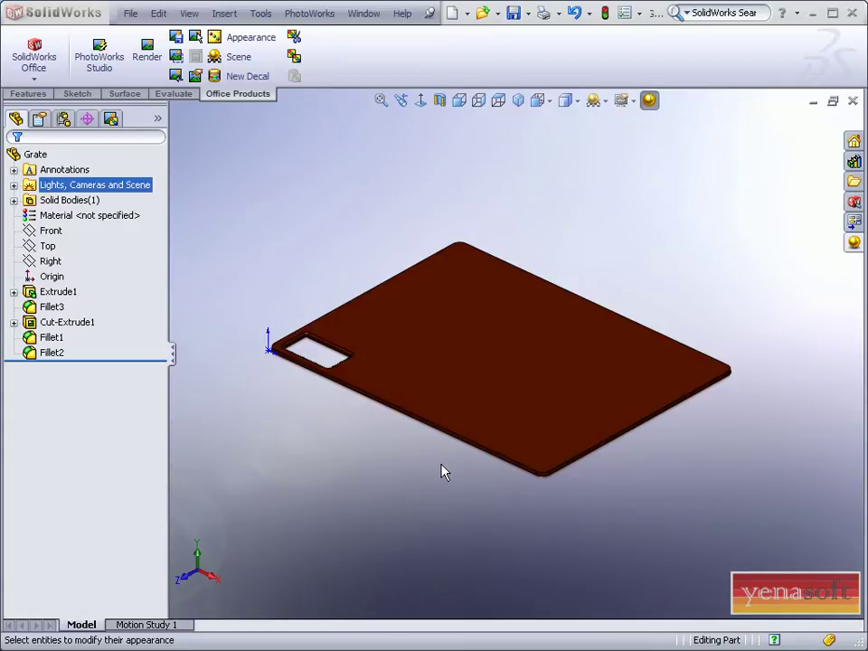
# Step: Orbit and zoom around the grate plate to inspect its rounded cutout
pyautogui.moveTo(410, 459)
pyautogui.mouseDown(button='middle')
pyautogui.moveTo(438, 488)
pyautogui.moveTo(422, 449)
pyautogui.moveTo(407, 449)
pyautogui.mouseUp(button='middle')
pyautogui.scroll(2, 344, 354)
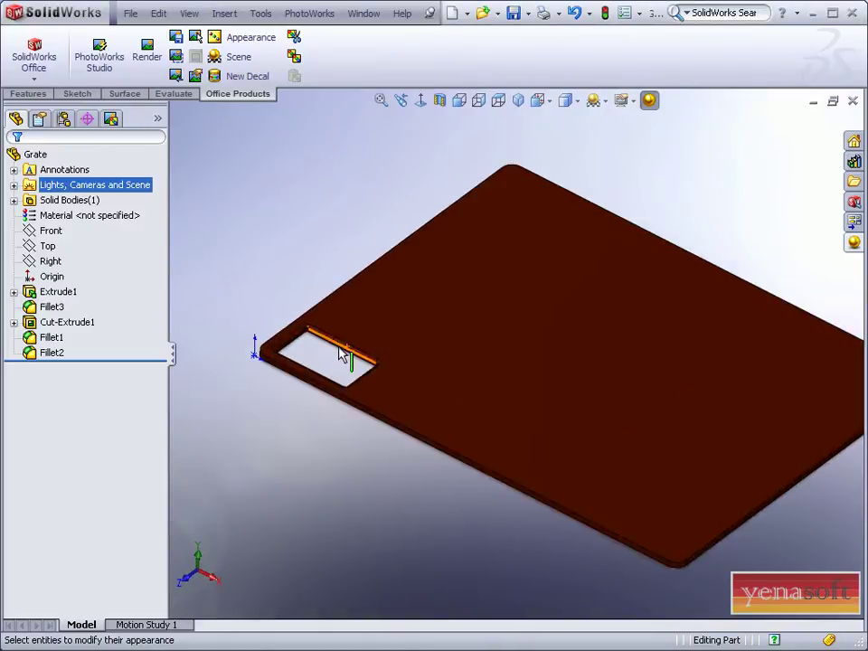
pyautogui.scroll(2, 328, 349)
pyautogui.scroll(-2, 329, 349)
pyautogui.scroll(-2, 342, 346)
pyautogui.scroll(-2, 378, 345)
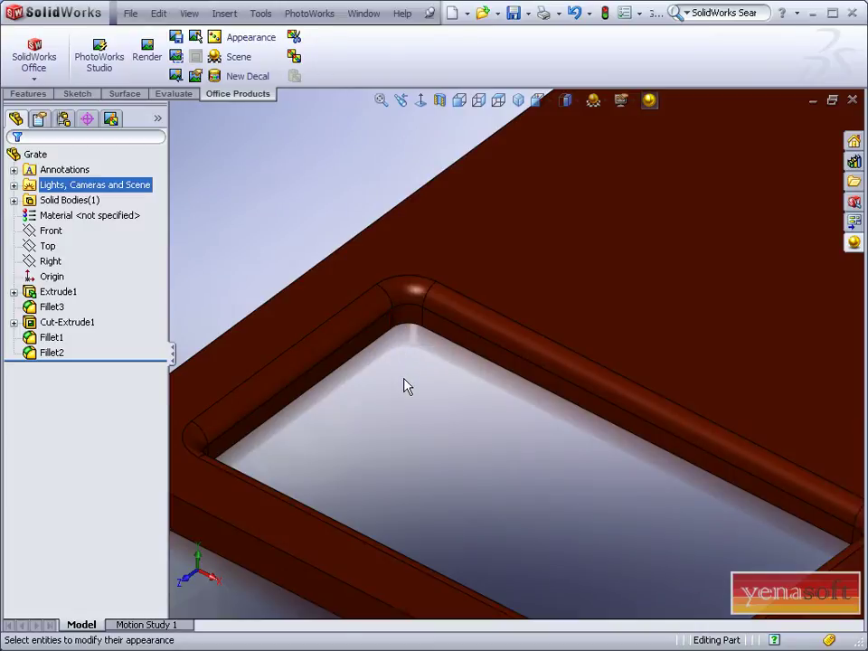
pyautogui.scroll(2, 403, 385)
pyautogui.scroll(2, 403, 385)
pyautogui.scroll(2, 403, 385)
pyautogui.scroll(4, 403, 385)
pyautogui.moveTo(403, 388); pyautogui.dragTo(721, 373, button='middle')
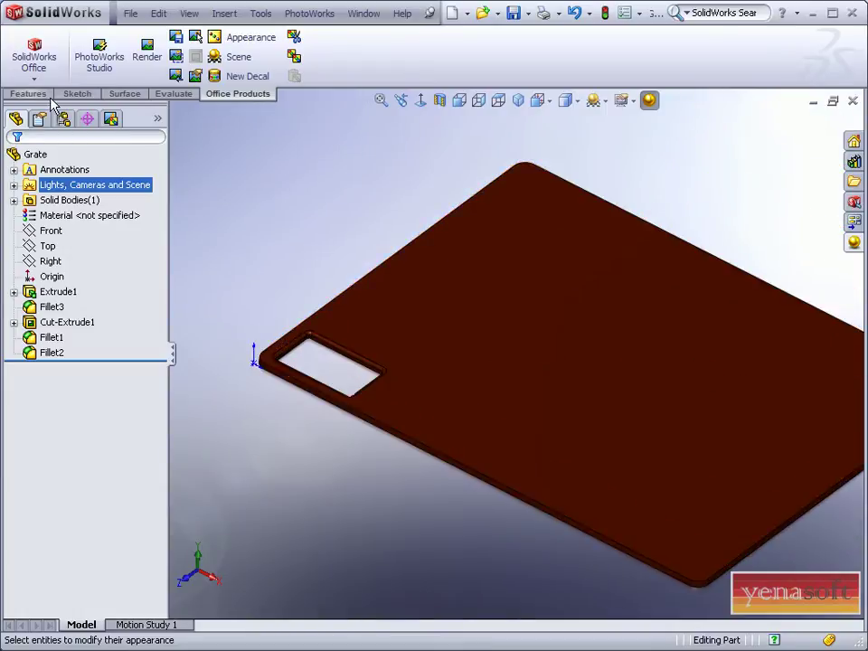
# Step: Start a linear pattern with the plate's back edge as Direction 1 and front edge as Direction 2
pyautogui.click(31, 93)
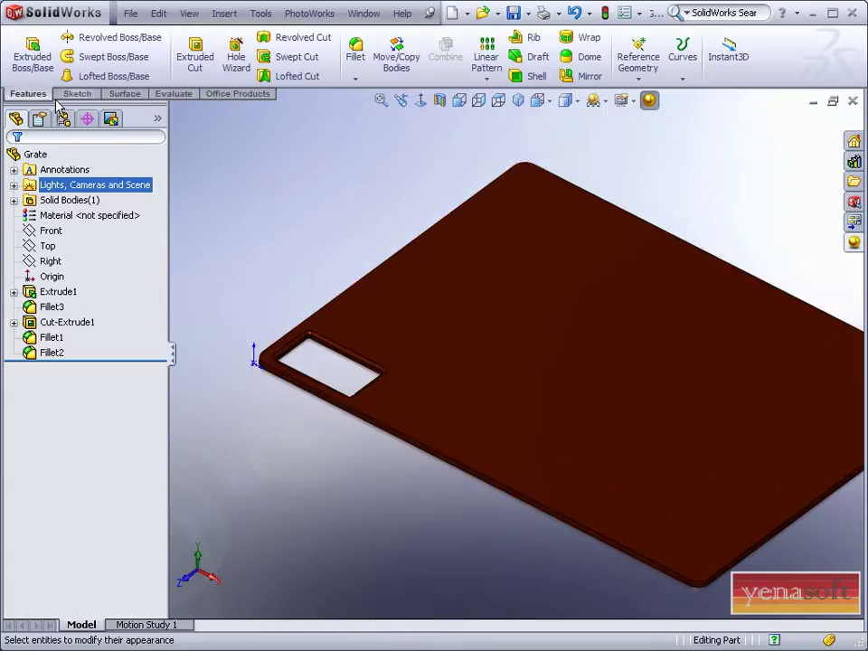
pyautogui.click(486, 61)
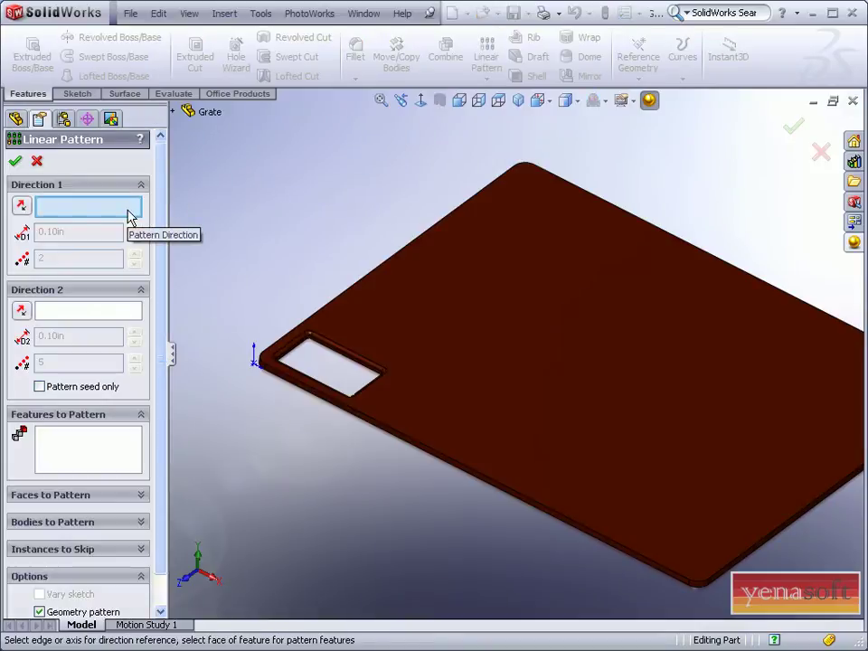
pyautogui.click(312, 318)
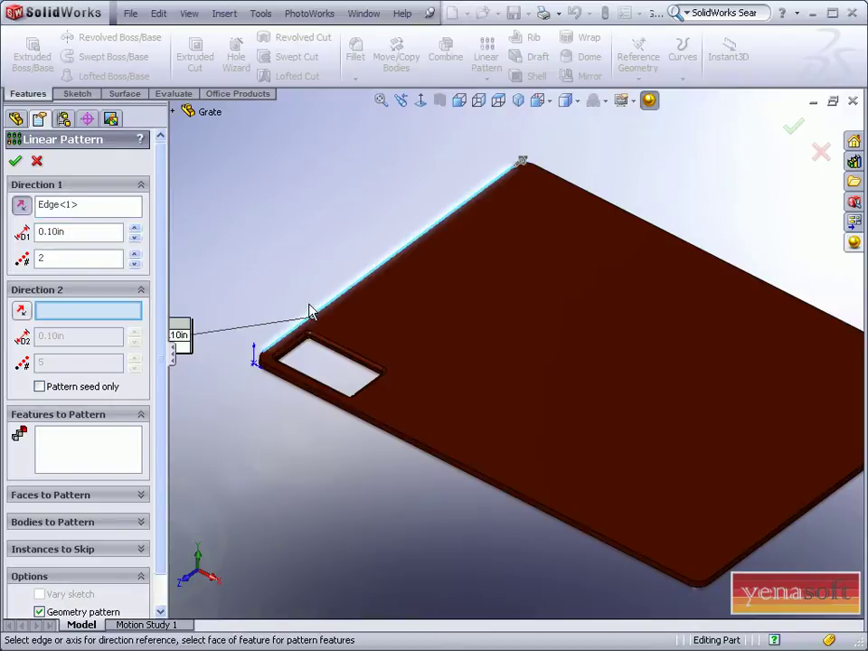
pyautogui.click(285, 379)
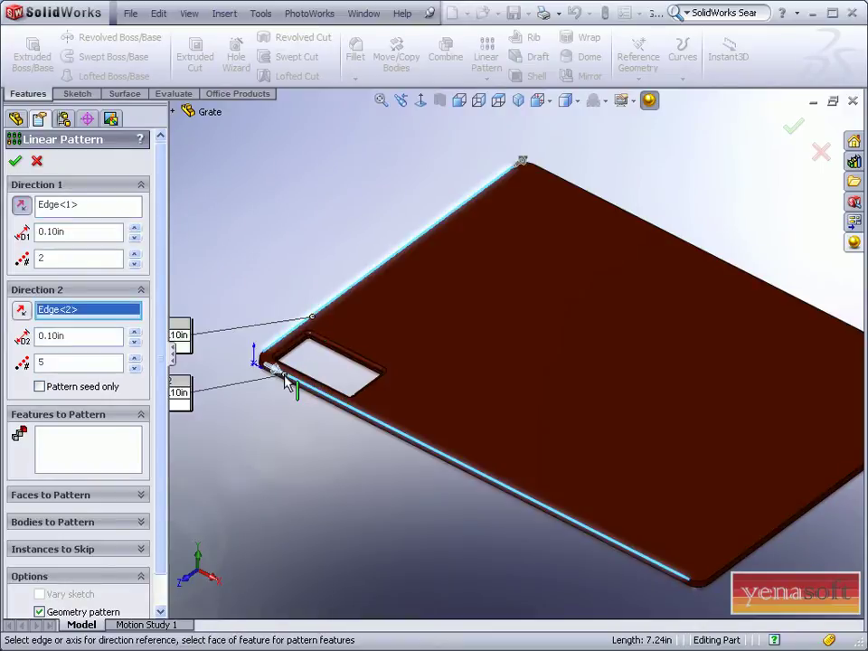
pyautogui.click(115, 455)
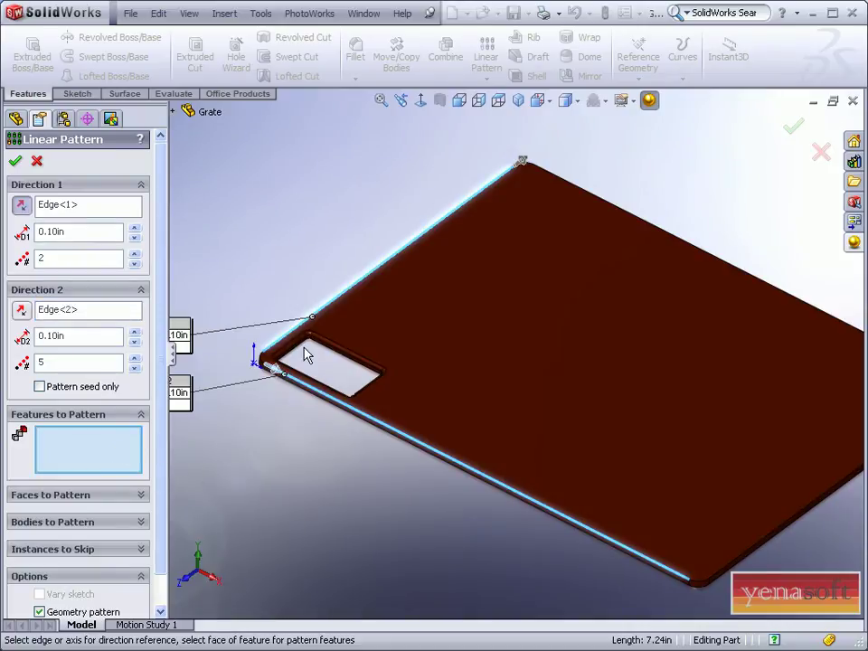
pyautogui.click(173, 111)
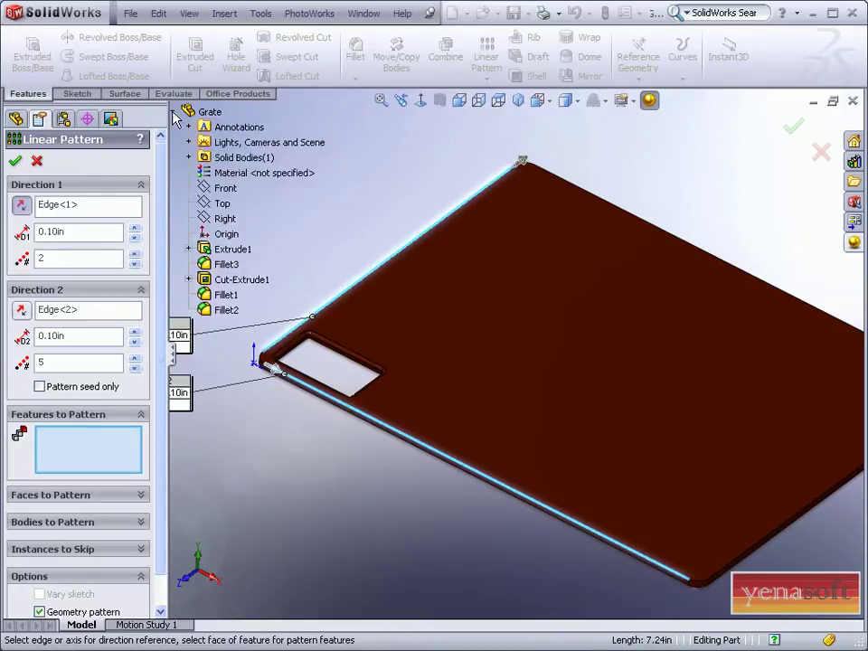
# Step: Pick Cut-Extrude1, Fillet1 and Fillet2 from the feature tree as the features to pattern
pyautogui.click(226, 284)
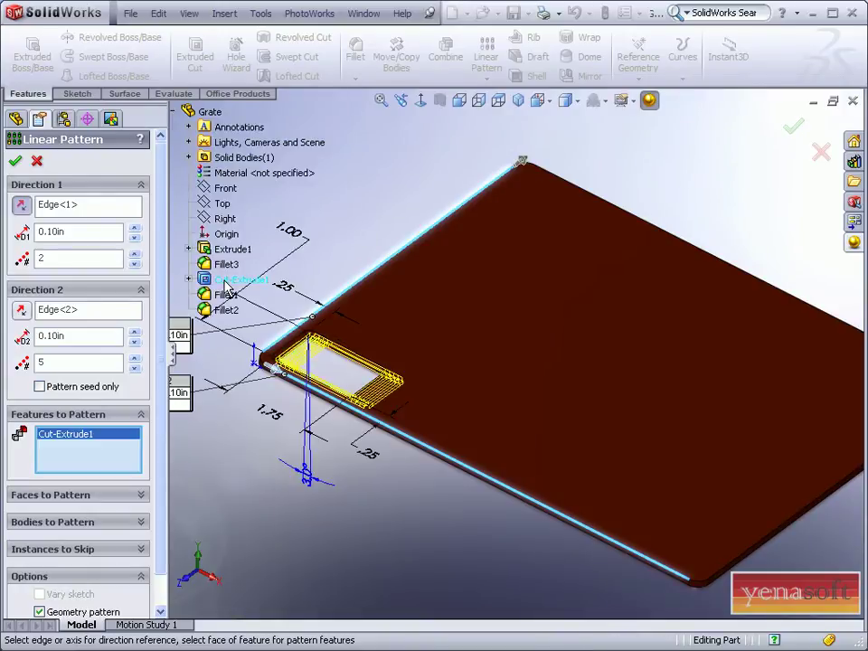
pyautogui.click(225, 294)
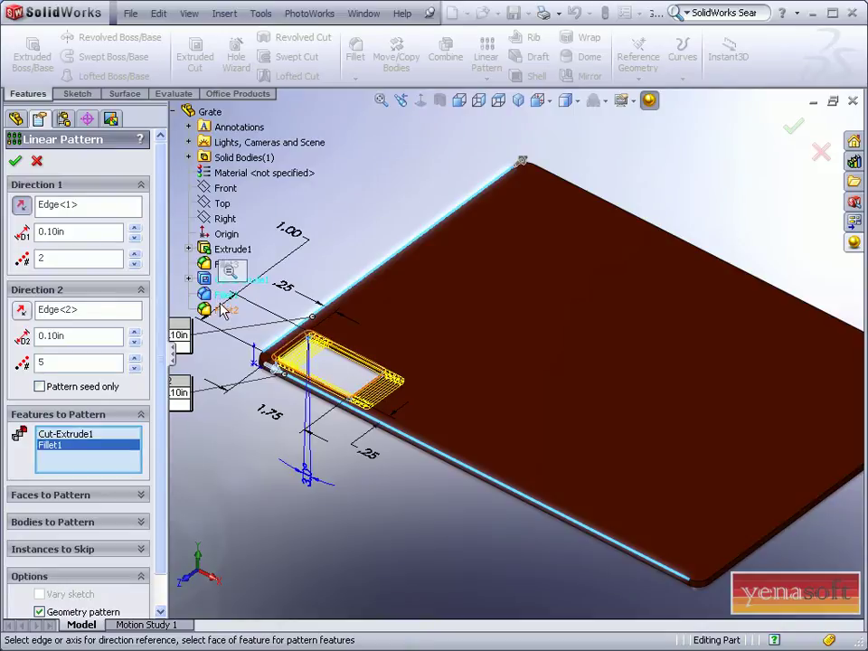
pyautogui.click(221, 312)
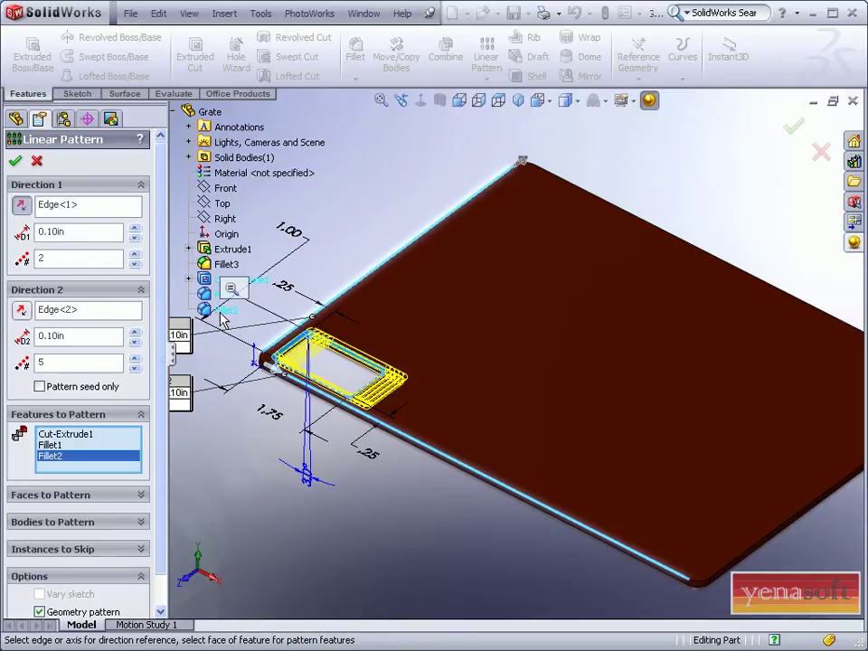
pyautogui.click(175, 109)
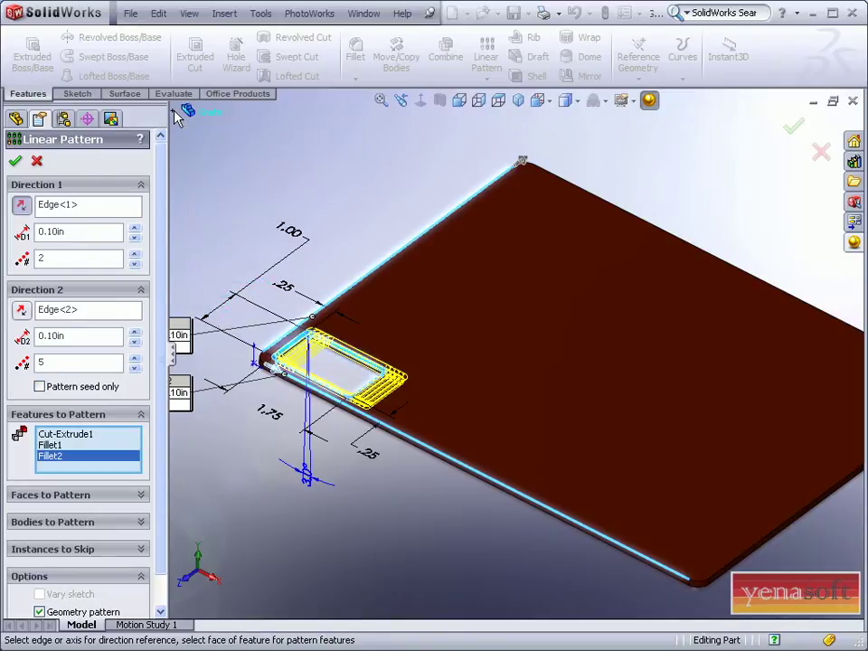
# Step: Give Direction 1 5 instances at 1.55 in and Direction 2 5 instances at 2.00 in
pyautogui.doubleClick(102, 257)
pyautogui.click(134, 254)
pyautogui.click(134, 254)
pyautogui.click(134, 254)
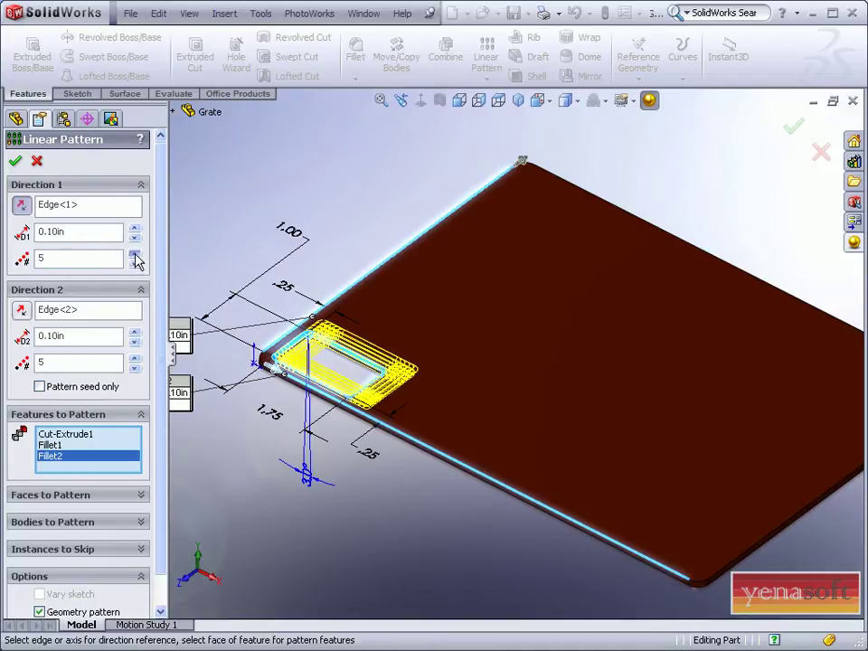
pyautogui.click(107, 365)
pyautogui.doubleClick(71, 233)
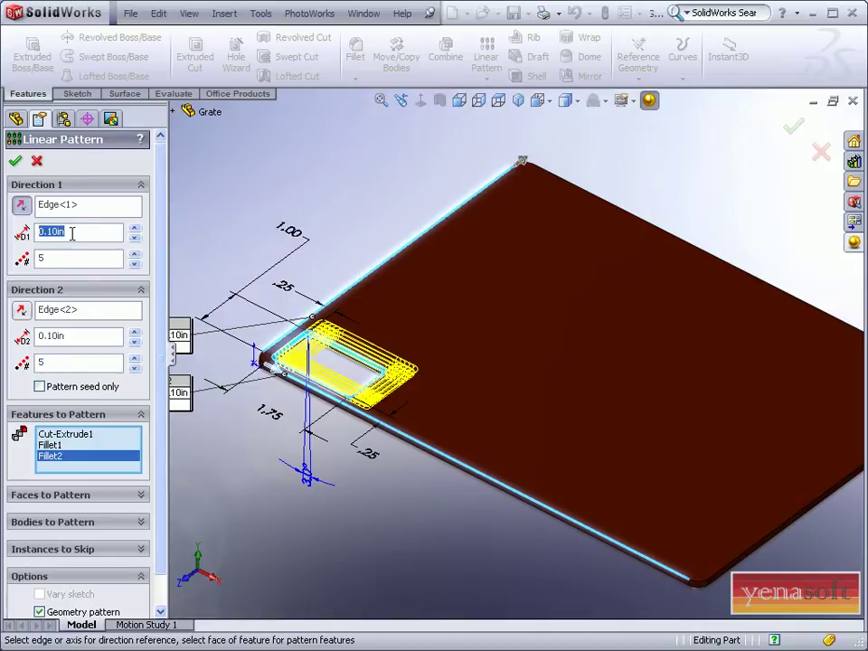
pyautogui.write('1.')
pyautogui.write('55')
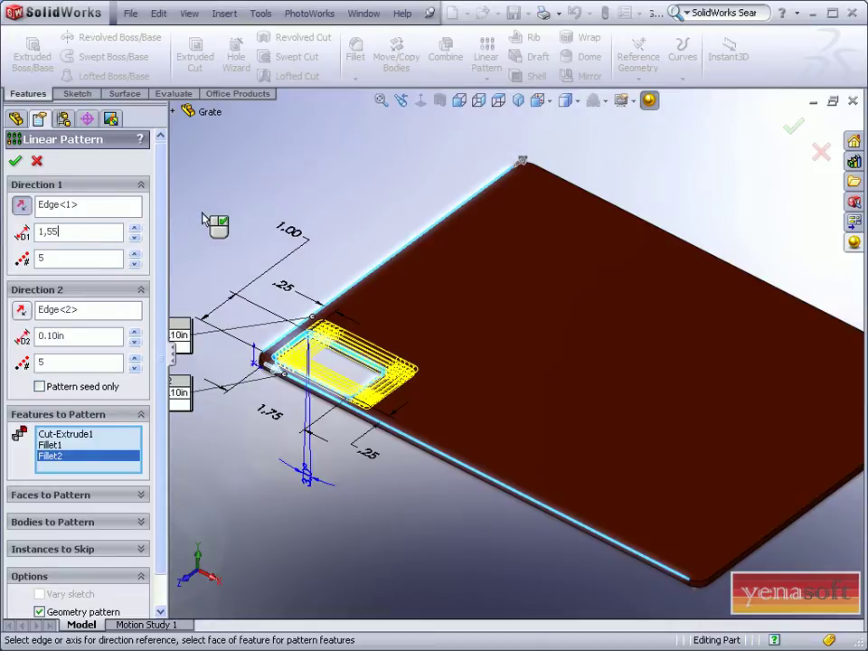
pyautogui.doubleClick(91, 337)
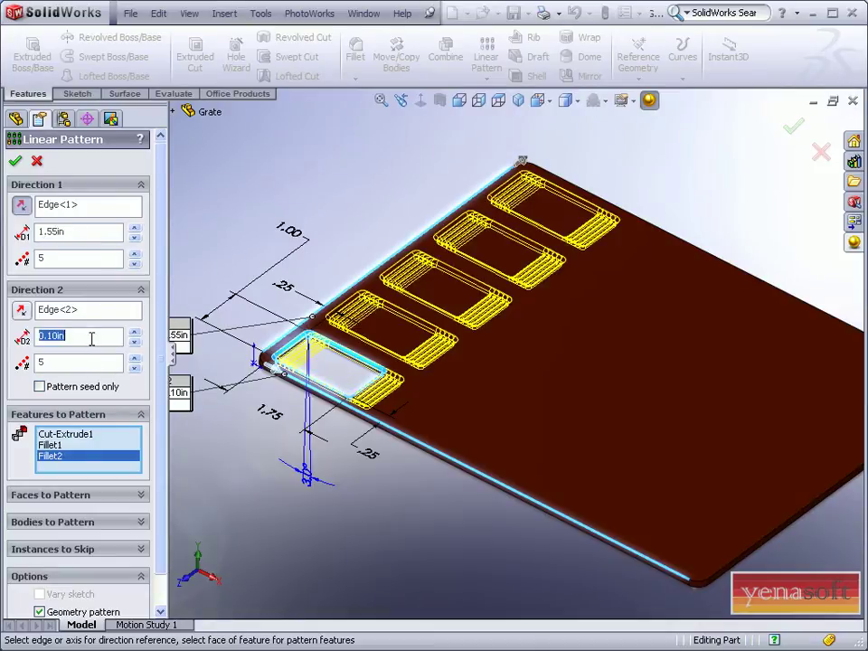
pyautogui.write('2.')
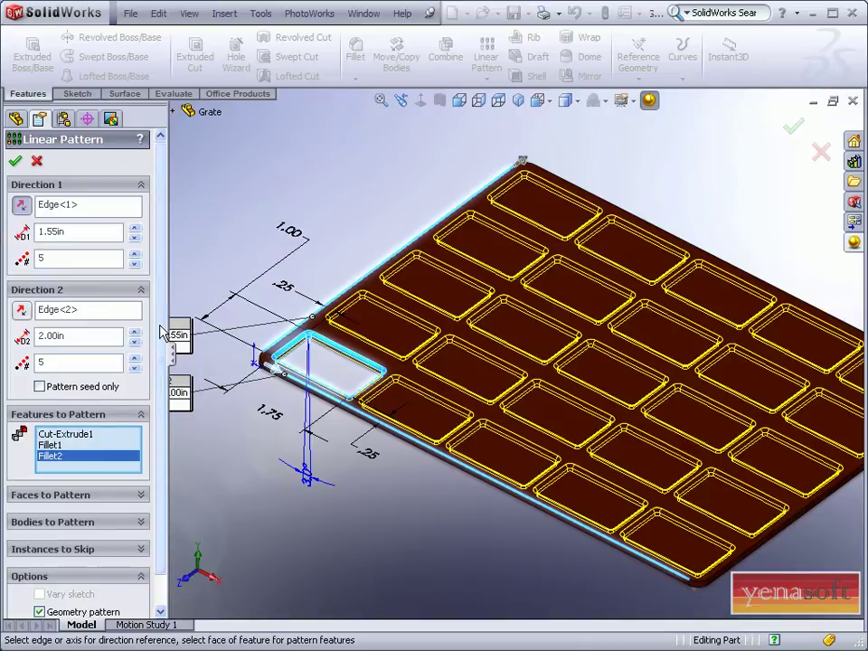
pyautogui.scroll(-1, 161, 337)
pyautogui.scroll(-3, 161, 337)
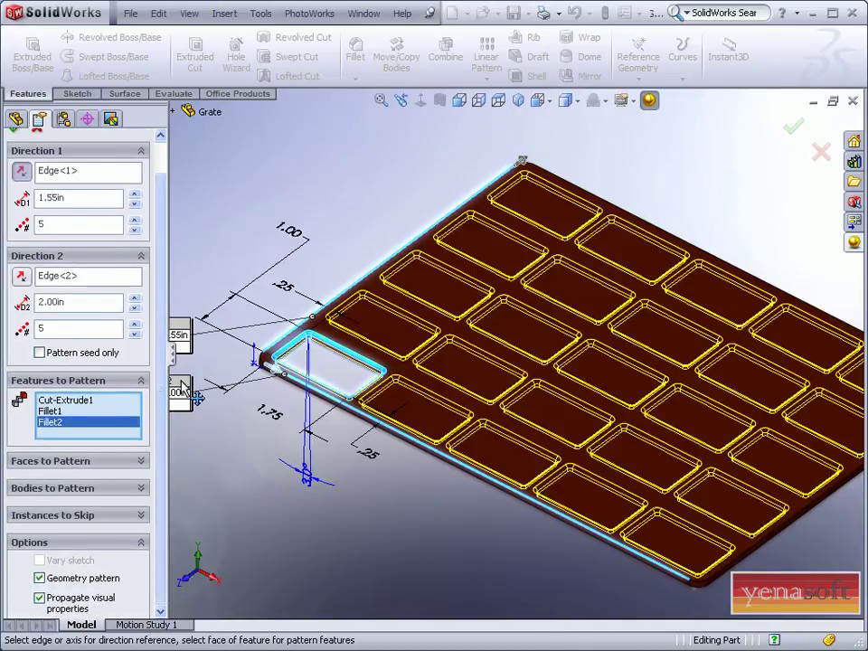
# Step: Skip the copies at (2,2), (2,4), (4,4) and (4,2), then accept the linear pattern
pyautogui.click(141, 515)
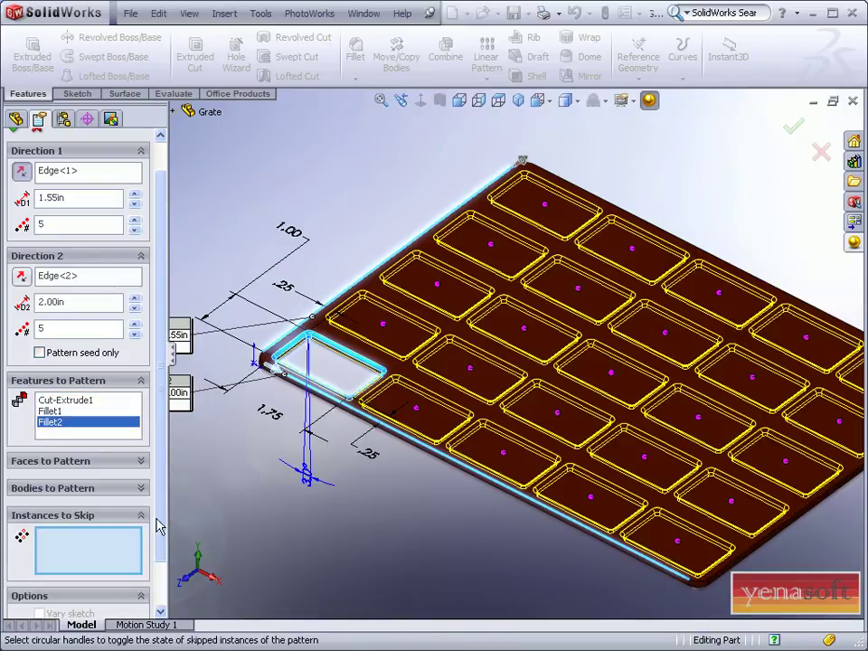
pyautogui.click(470, 369)
pyautogui.click(645, 460)
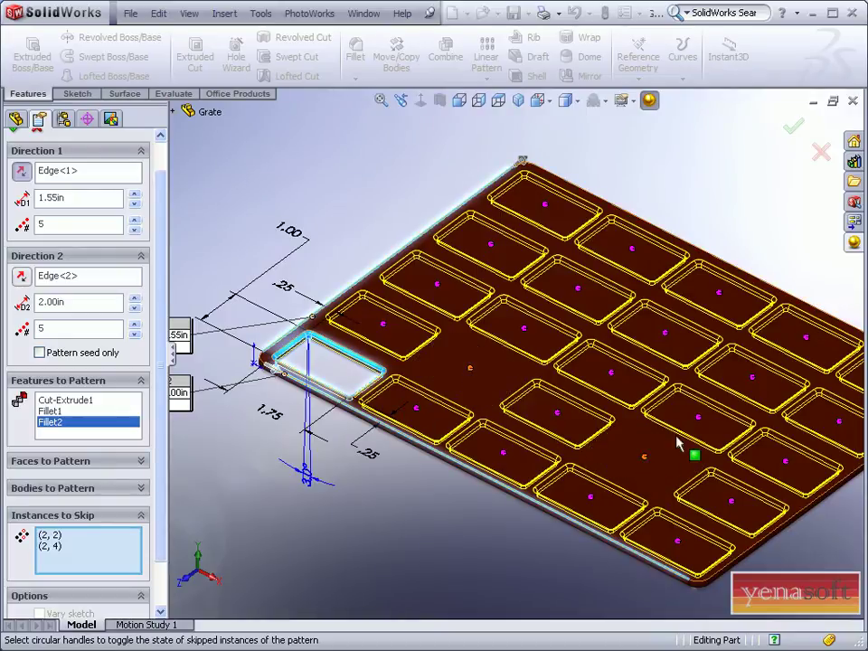
pyautogui.click(750, 383)
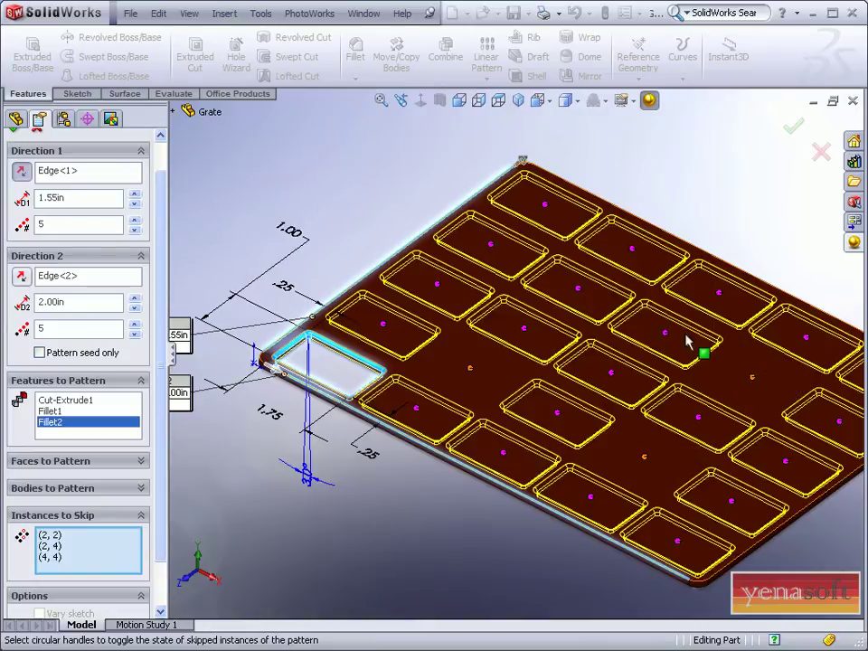
pyautogui.click(579, 294)
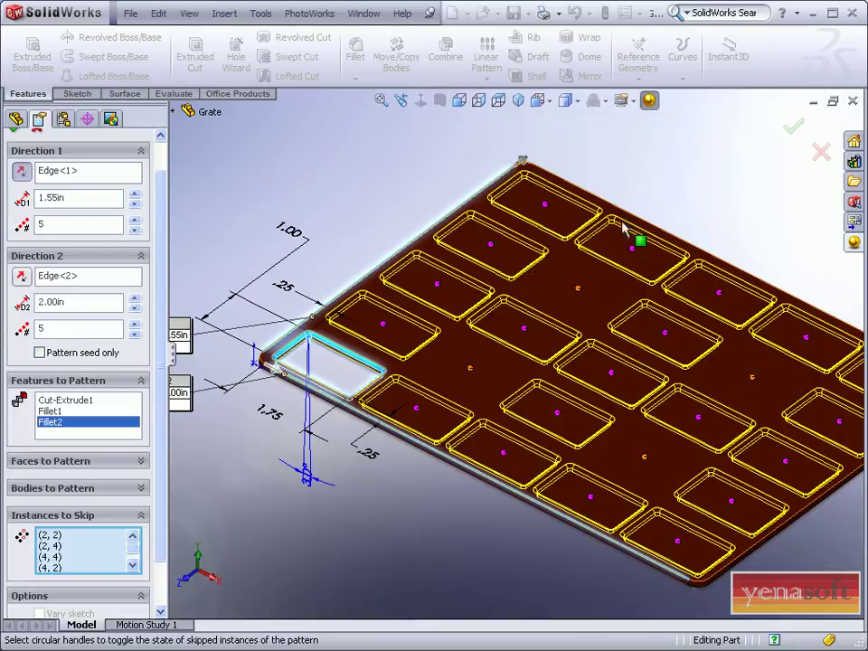
pyautogui.press('f')
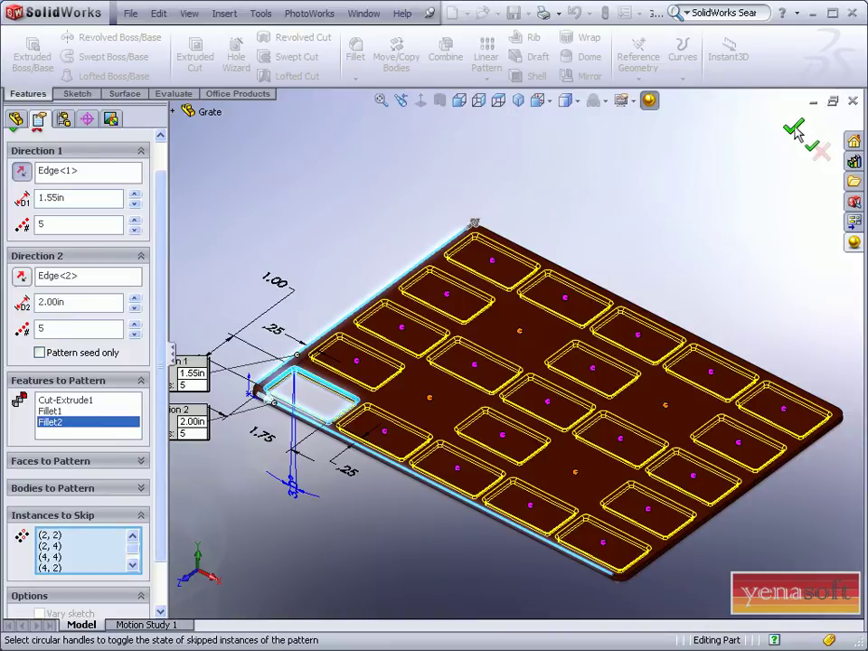
pyautogui.click(794, 129)
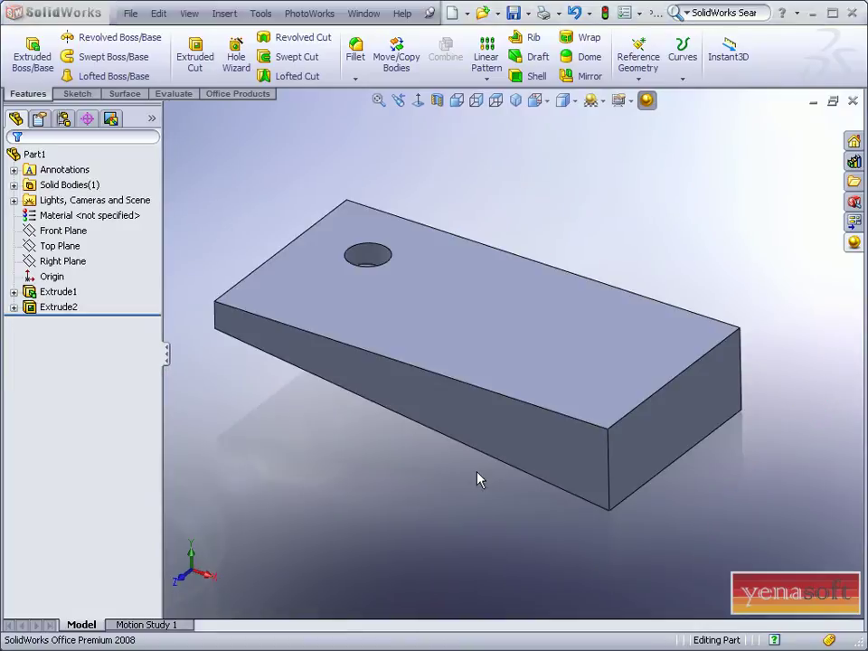
# Step: Start a linear pattern on the block along its two top edges, patterning the hole
pyautogui.moveTo(469, 469)
pyautogui.mouseDown(button='middle')
pyautogui.moveTo(473, 515)
pyautogui.moveTo(457, 459)
pyautogui.mouseUp(button='middle')
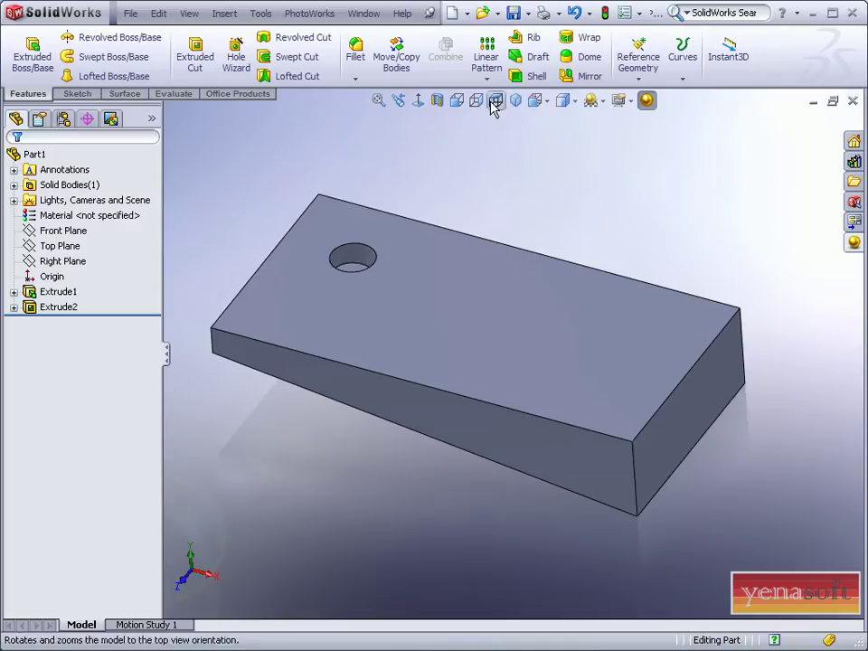
pyautogui.click(489, 61)
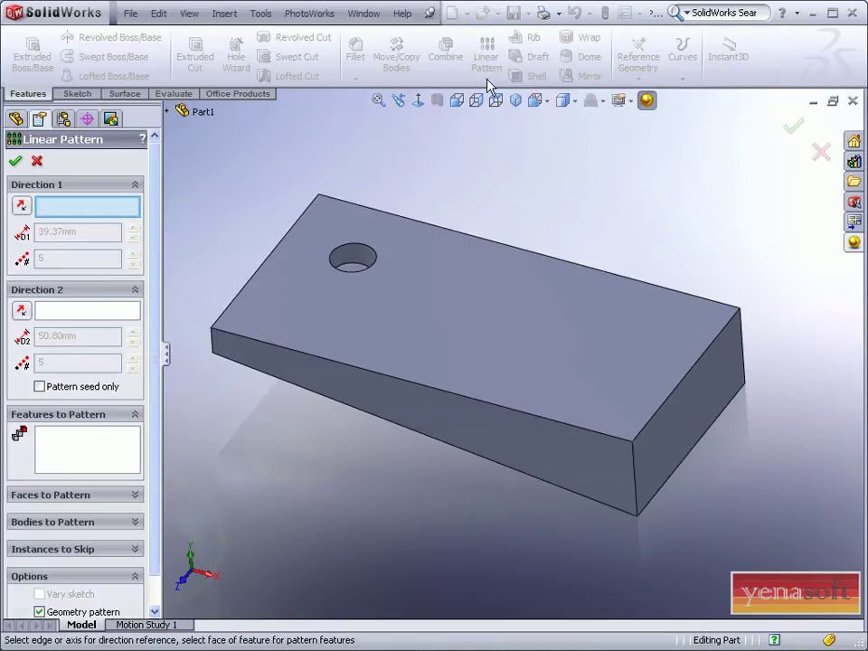
pyautogui.click(368, 208)
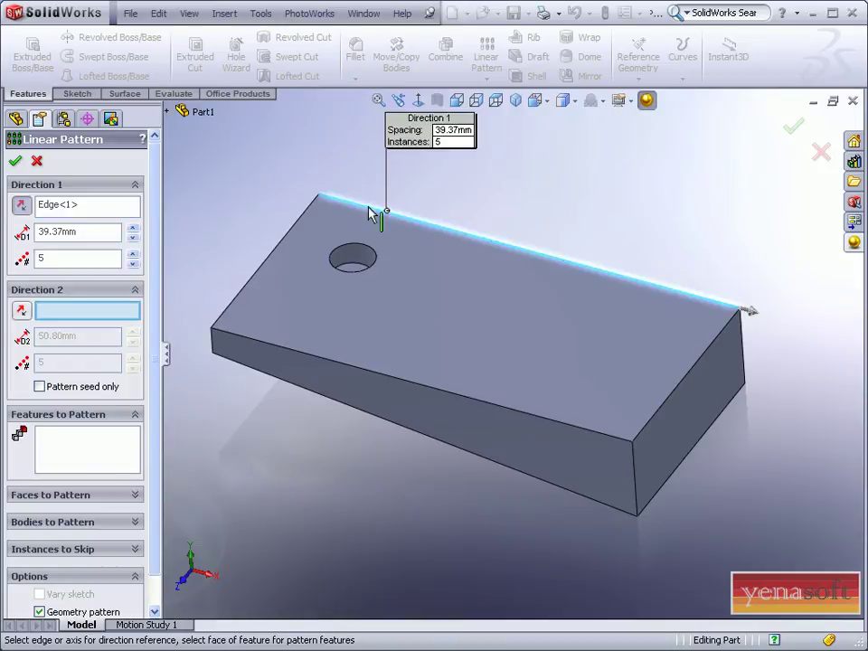
pyautogui.click(311, 206)
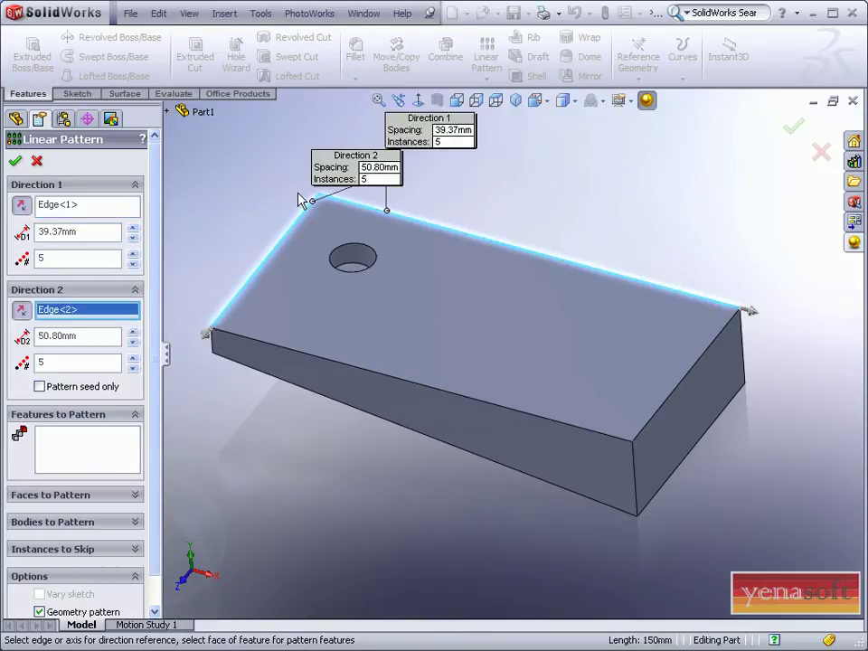
pyautogui.click(91, 464)
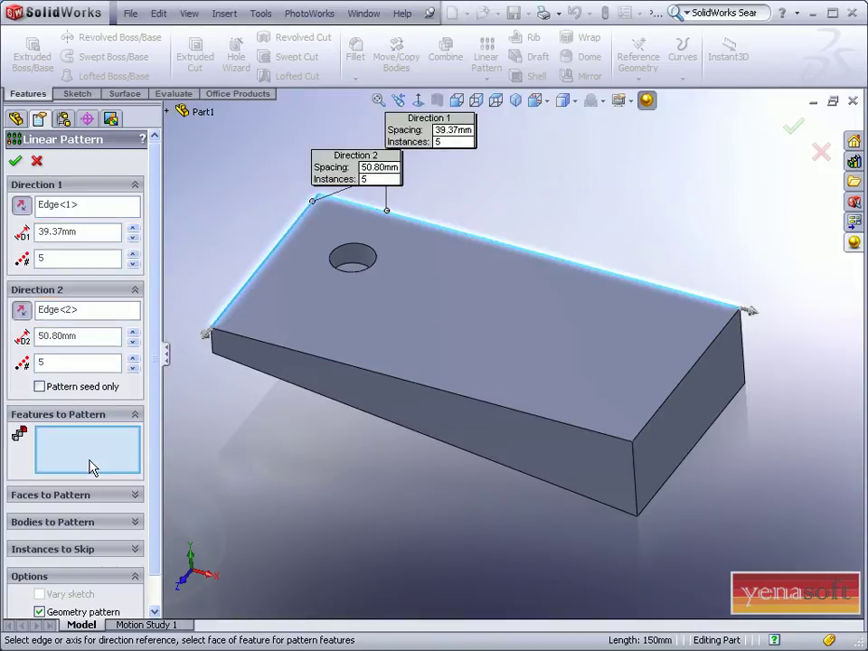
pyautogui.click(353, 268)
# Step: Reduce Direction 2 to 2 instances and set both directions' spacing to 25 mm
pyautogui.moveTo(337, 355)
pyautogui.mouseDown(button='middle')
pyautogui.moveTo(357, 289)
pyautogui.moveTo(349, 326)
pyautogui.mouseUp(button='middle')
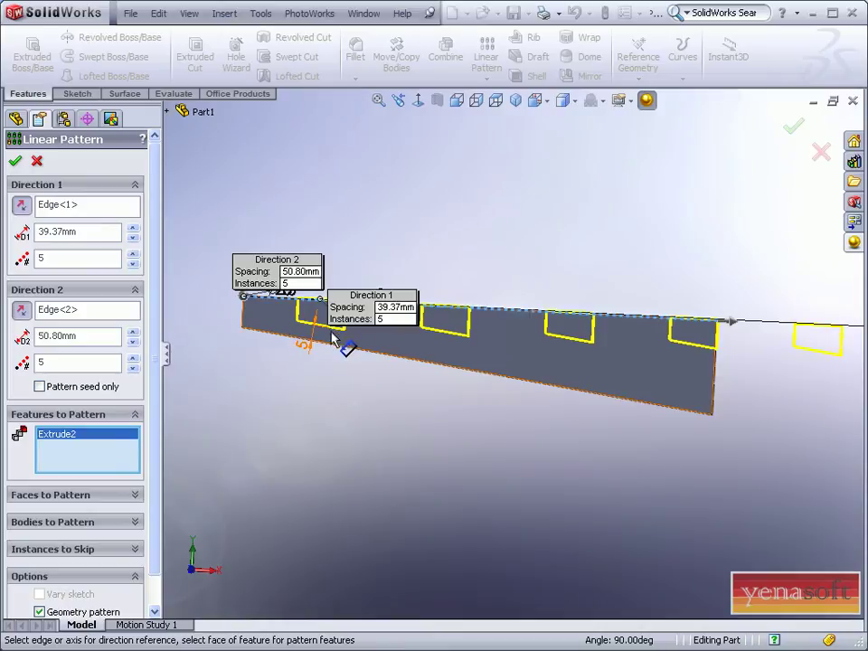
pyautogui.moveTo(405, 193)
pyautogui.mouseDown(button='middle')
pyautogui.moveTo(494, 234)
pyautogui.moveTo(463, 295)
pyautogui.moveTo(398, 289)
pyautogui.mouseUp(button='middle')
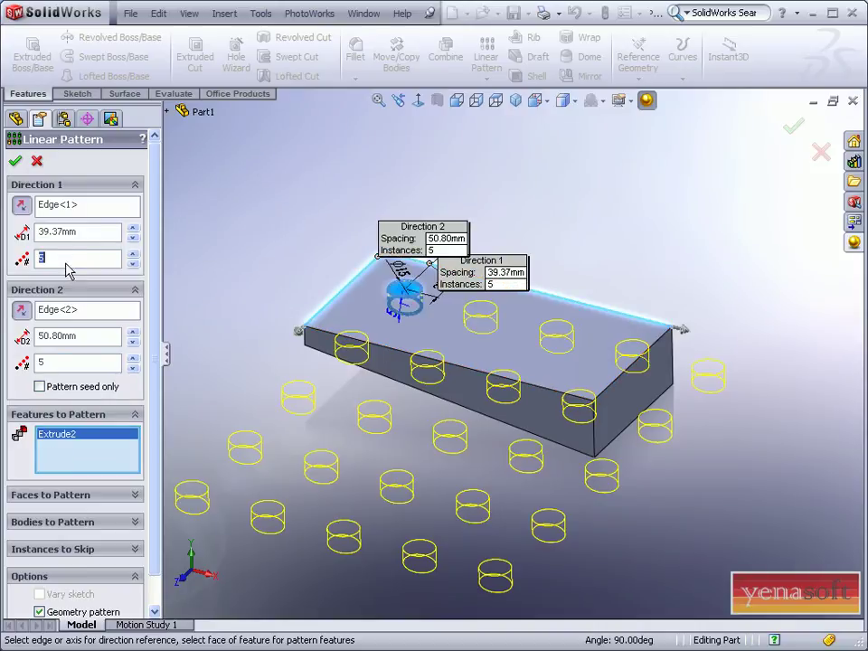
pyautogui.click(133, 368)
pyautogui.click(133, 368)
pyautogui.click(133, 368)
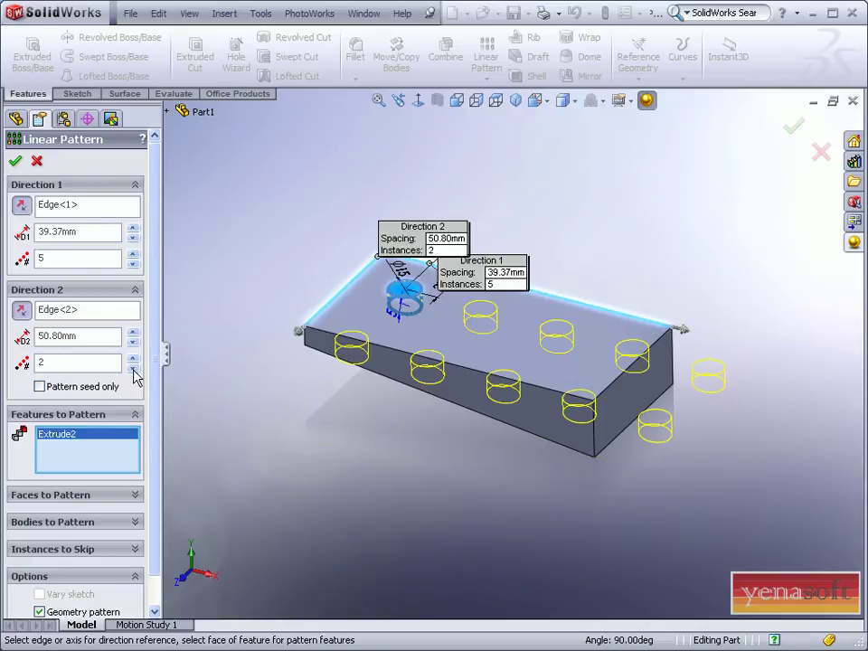
pyautogui.doubleClick(94, 233)
pyautogui.write('25')
pyautogui.doubleClick(87, 339)
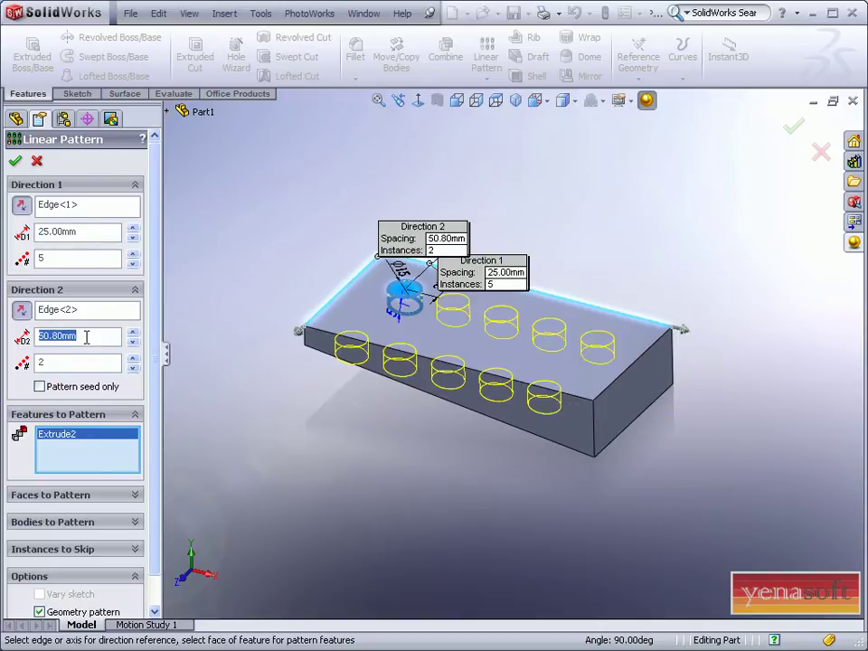
pyautogui.write('25')
pyautogui.click(231, 274)
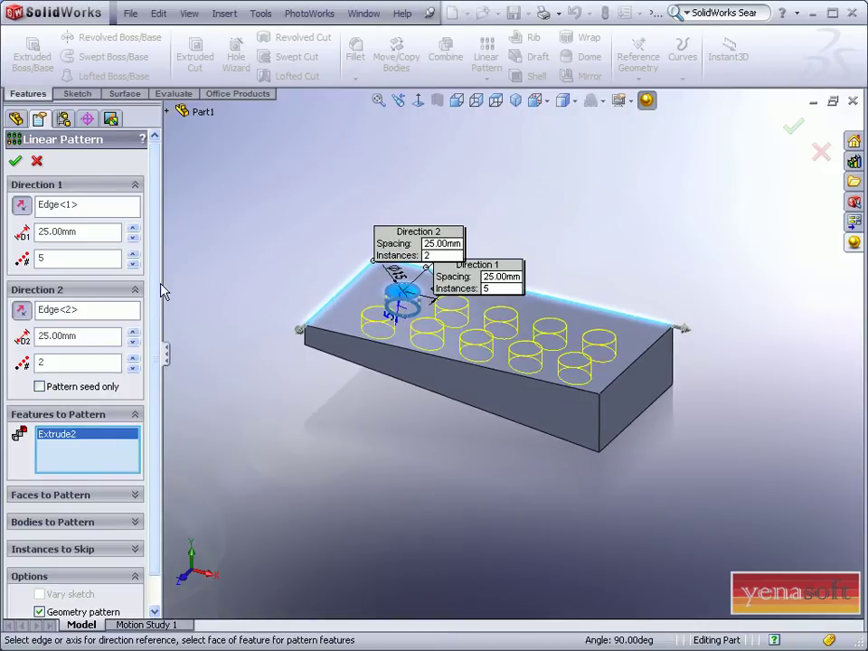
pyautogui.scroll(-1, 160, 351)
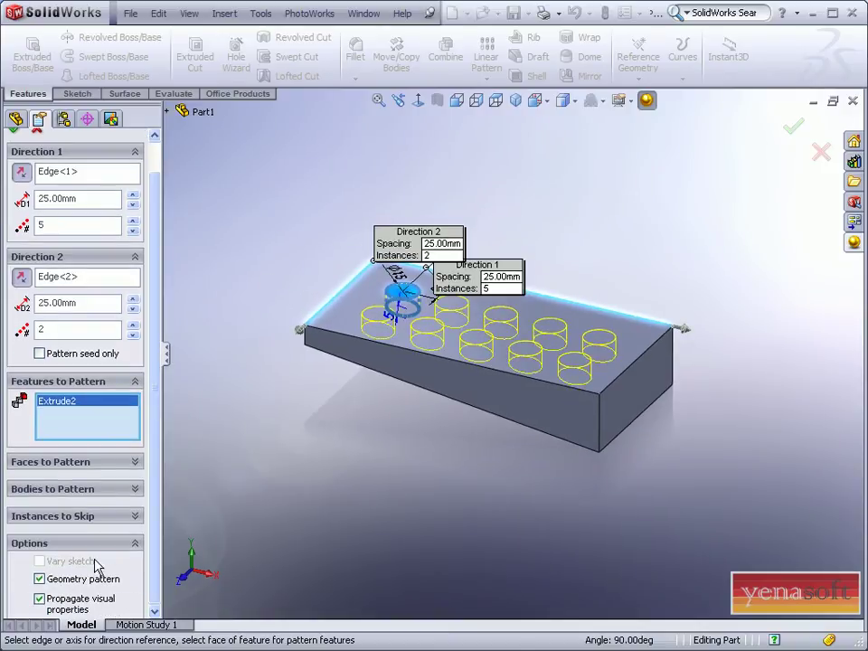
# Step: Accept the hole pattern with Geometry pattern unchecked, then view the block's front face Normal To
pyautogui.click(40, 579)
pyautogui.scroll(2, 158, 587)
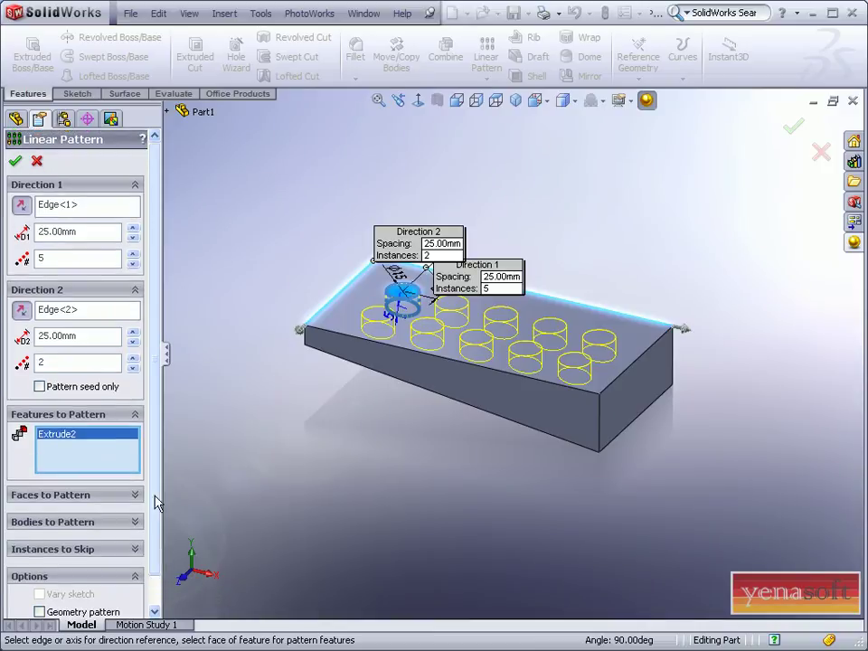
pyautogui.click(15, 161)
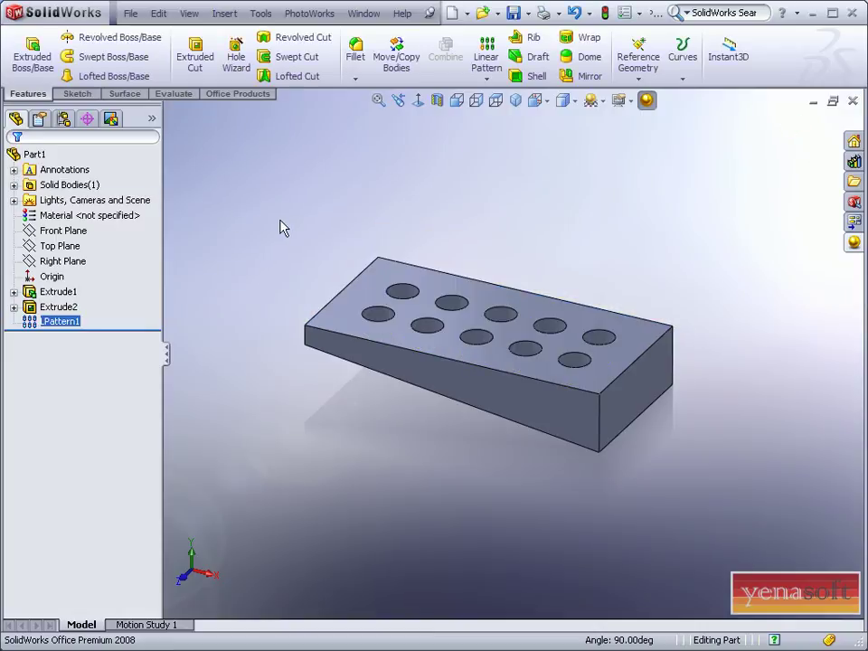
pyautogui.click(504, 406)
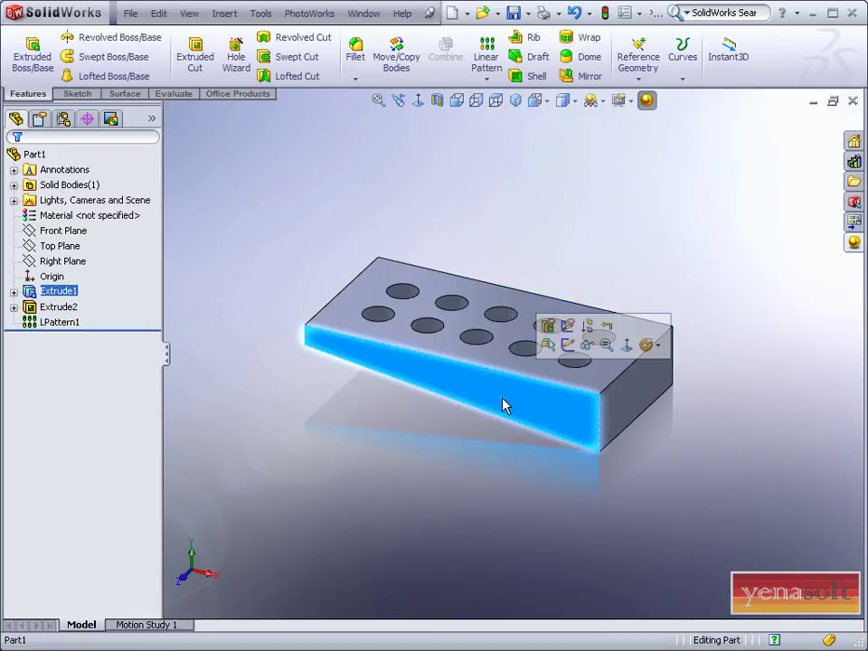
pyautogui.click(626, 344)
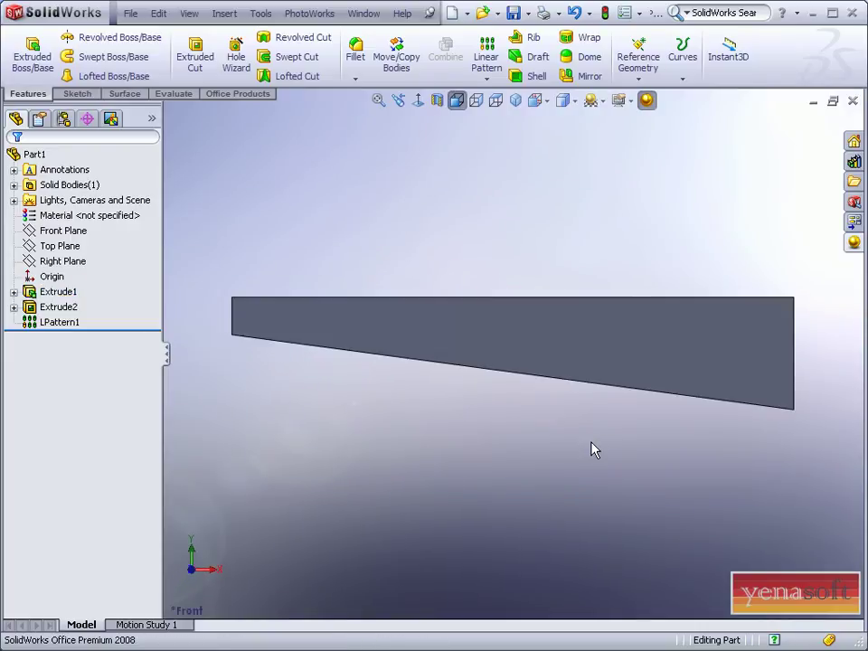
# Step: Switch the display style to Wireframe and select LPattern1 in the tree
pyautogui.click(565, 100)
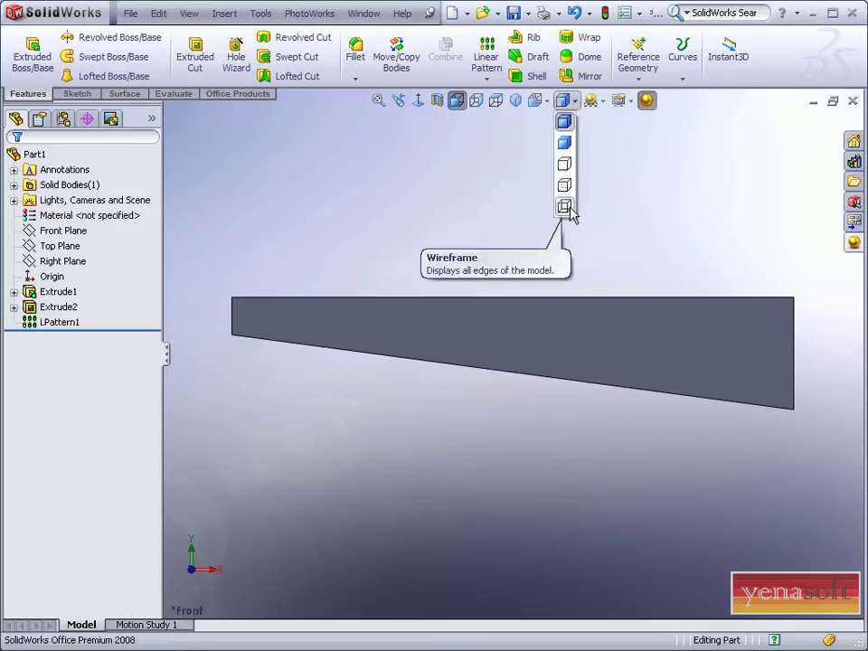
pyautogui.click(564, 206)
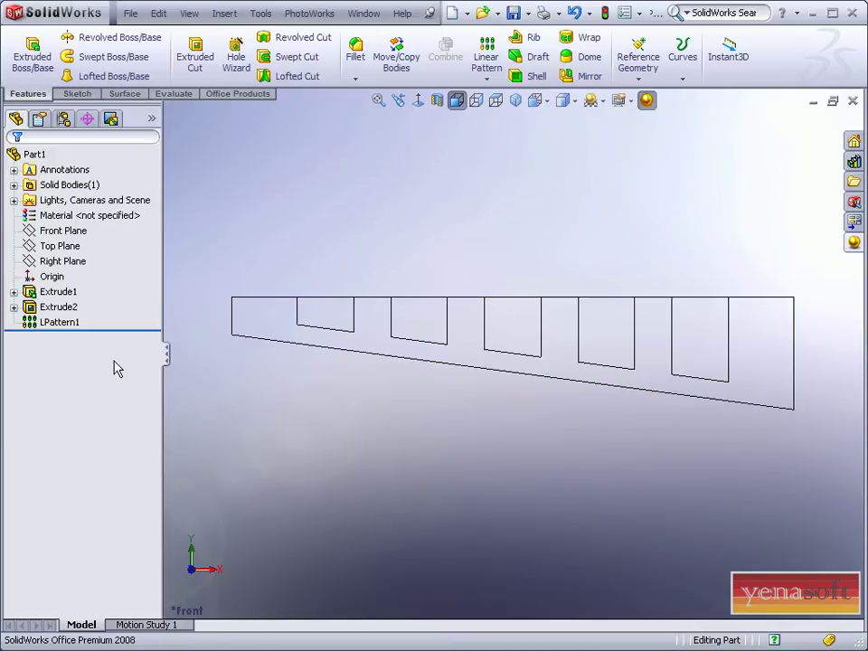
pyautogui.click(76, 326)
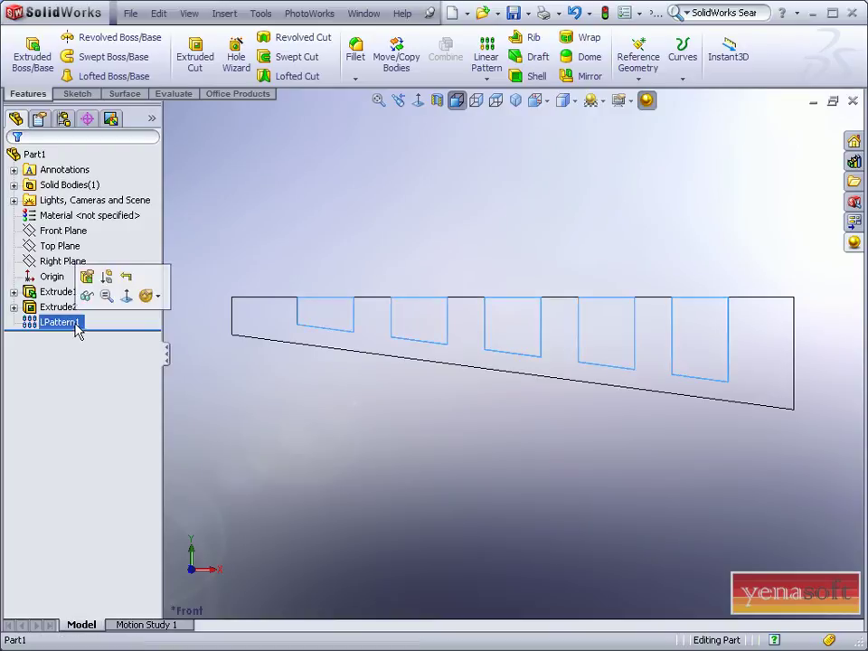
# Step: Edit LPattern1, check Geometry pattern under Options, and accept the updated pattern
pyautogui.click(87, 278)
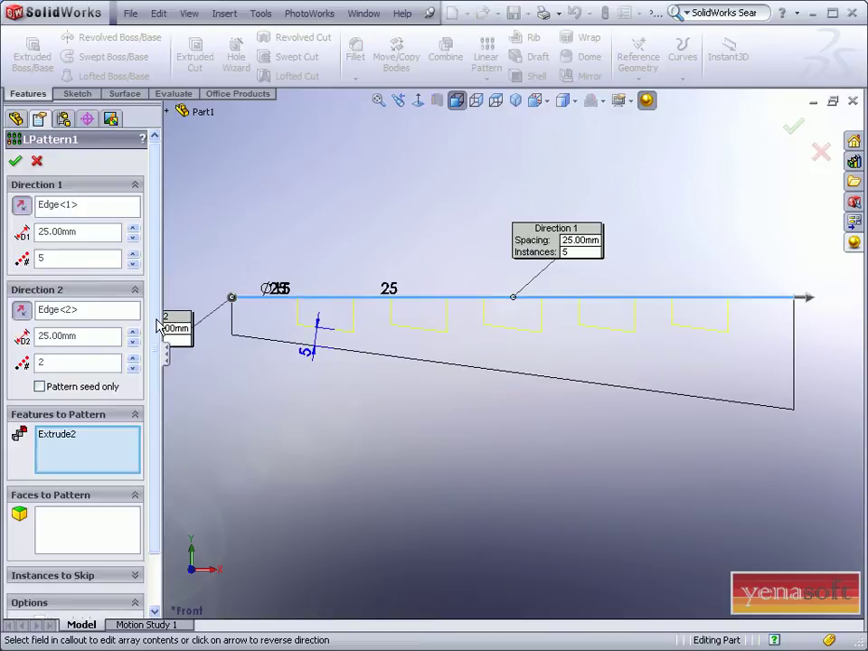
pyautogui.scroll(-3, 159, 388)
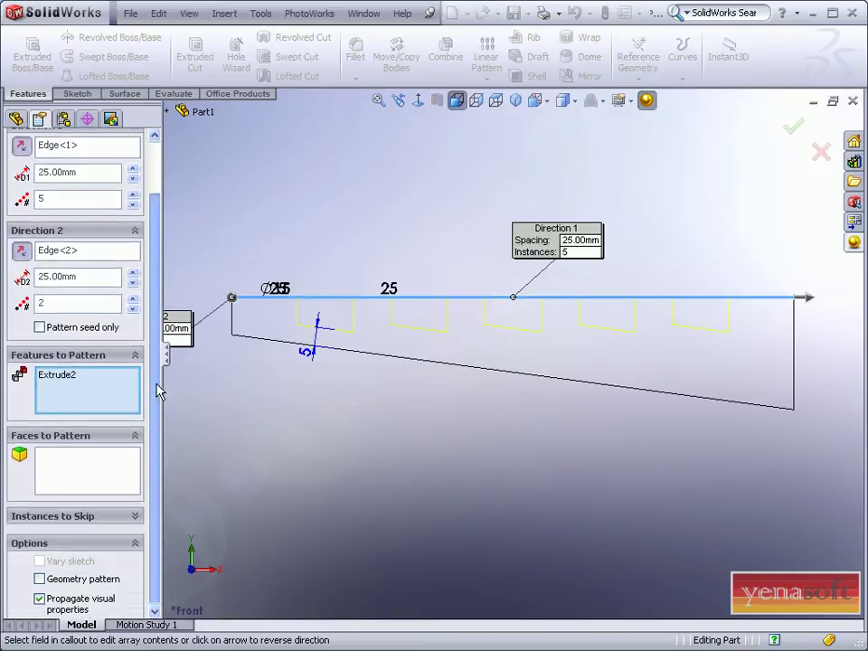
pyautogui.click(39, 579)
pyautogui.scroll(2, 158, 575)
pyautogui.scroll(1, 158, 551)
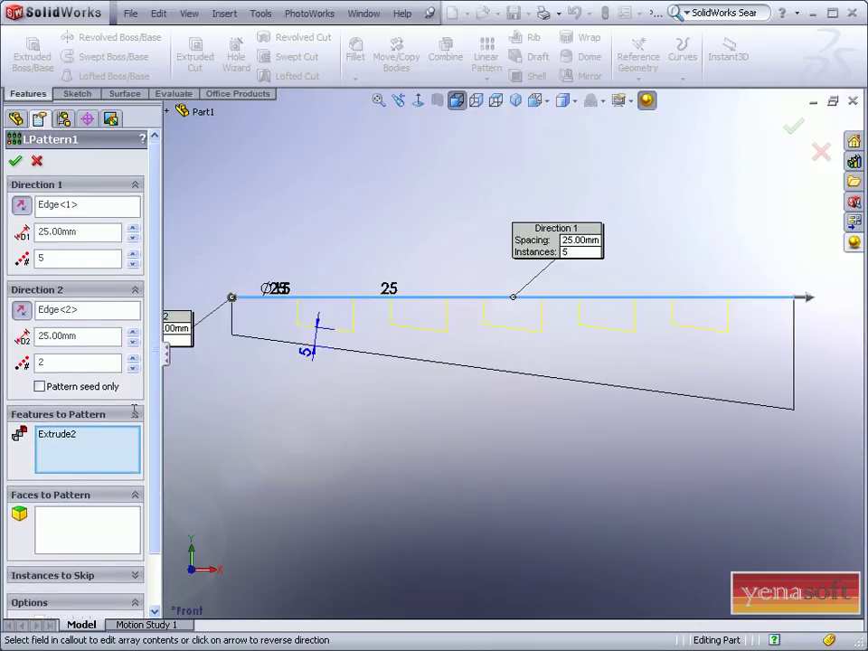
pyautogui.click(16, 163)
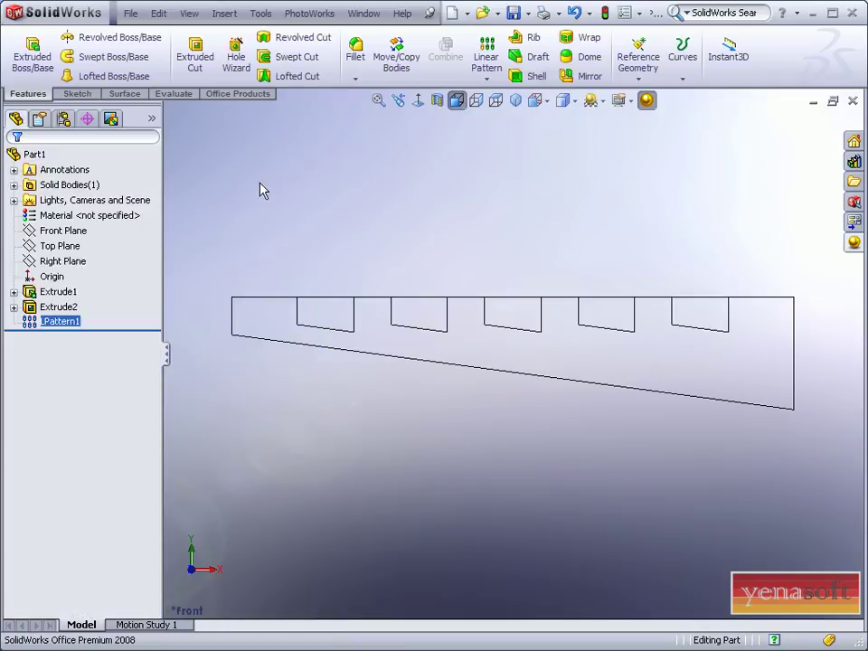